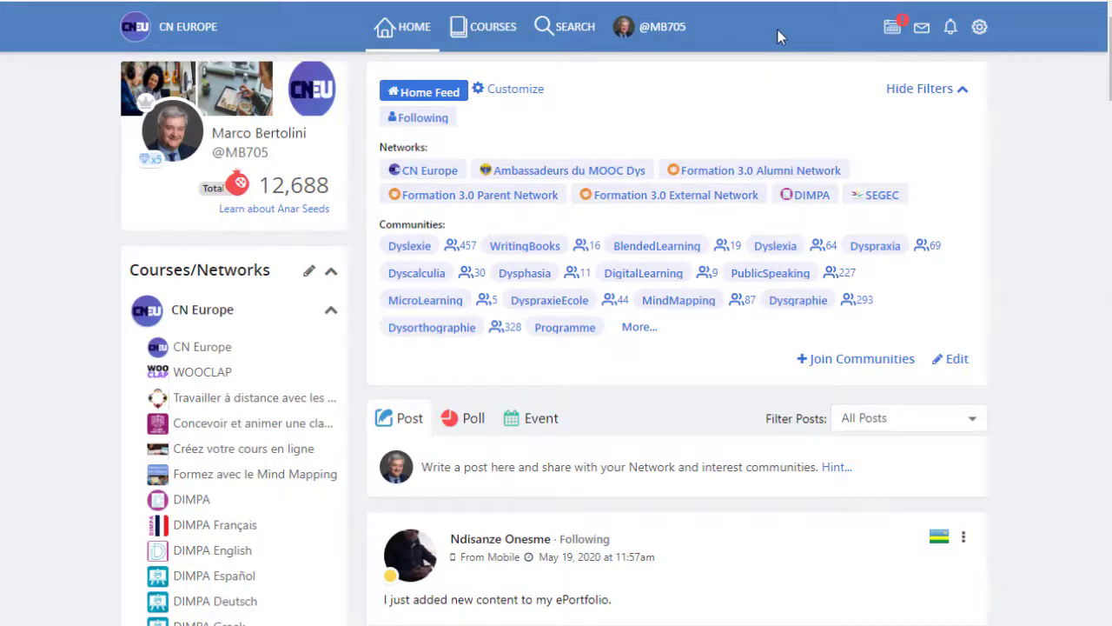
Look through the home feed's posts and the list of courses and networks beside it.
left_click(196, 39)
scroll(1107, 70, "down", 2)
scroll(678, 339, "down", 10)
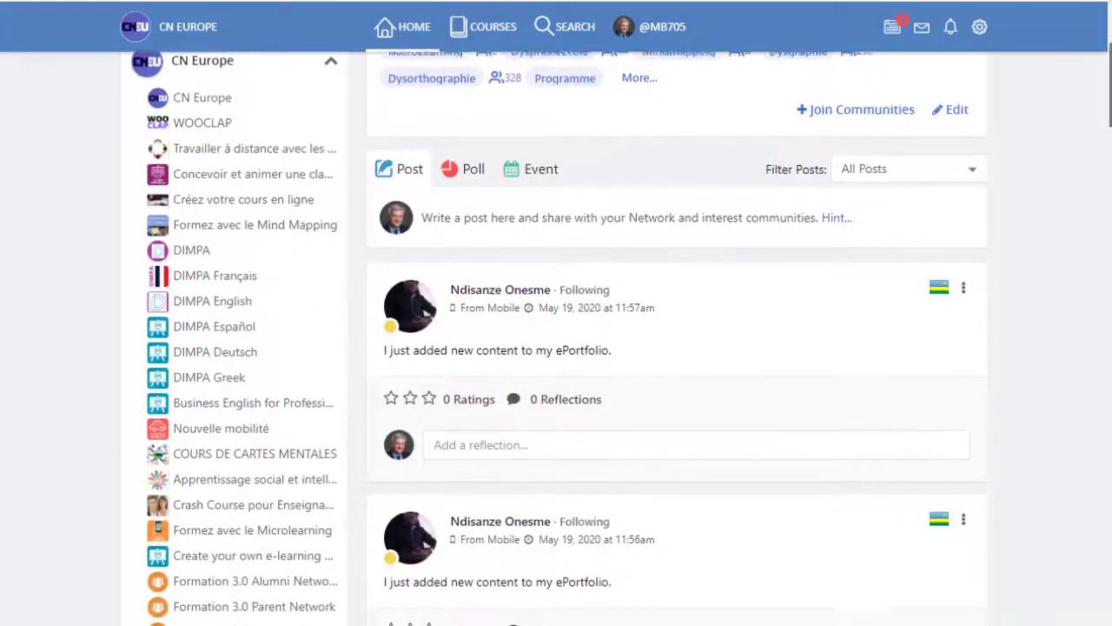
scroll(641, 188, "down", 8)
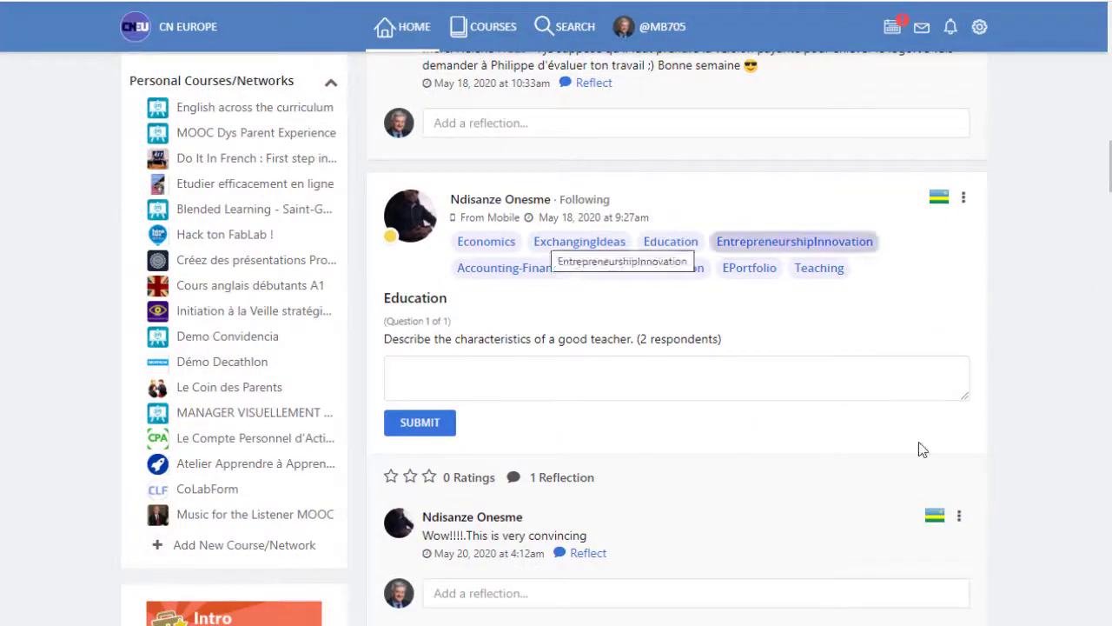
scroll(962, 432, "down", 6)
scroll(678, 339, "up", 10)
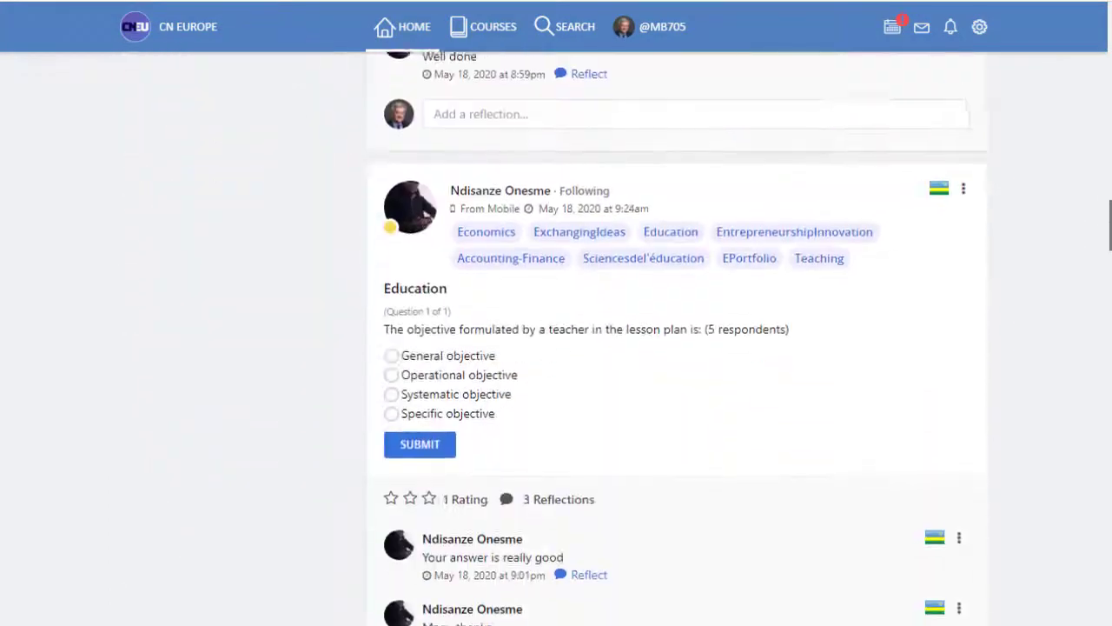
scroll(573, 236, "up", 3)
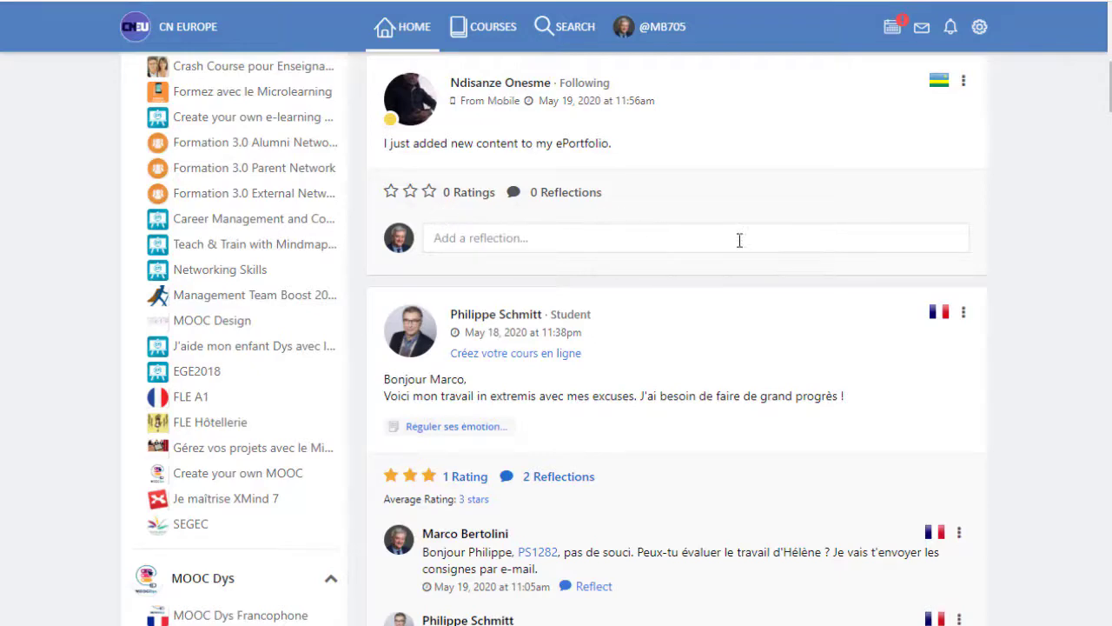
scroll(1105, 87, "up", 5)
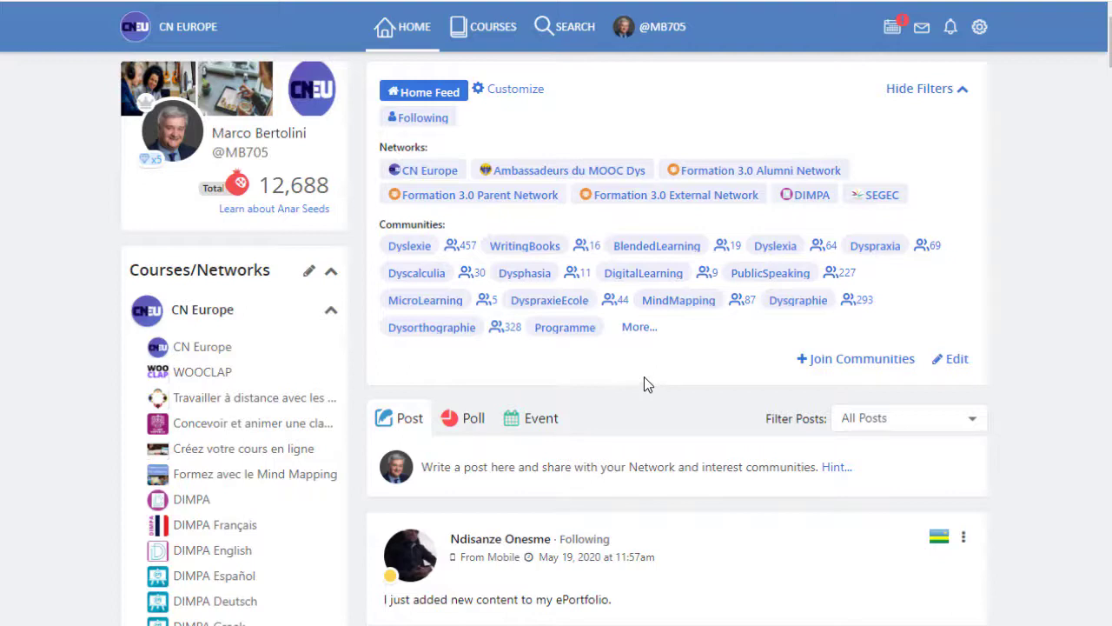
Open the form for creating an event post and check the calendar of upcoming events.
left_click(541, 420)
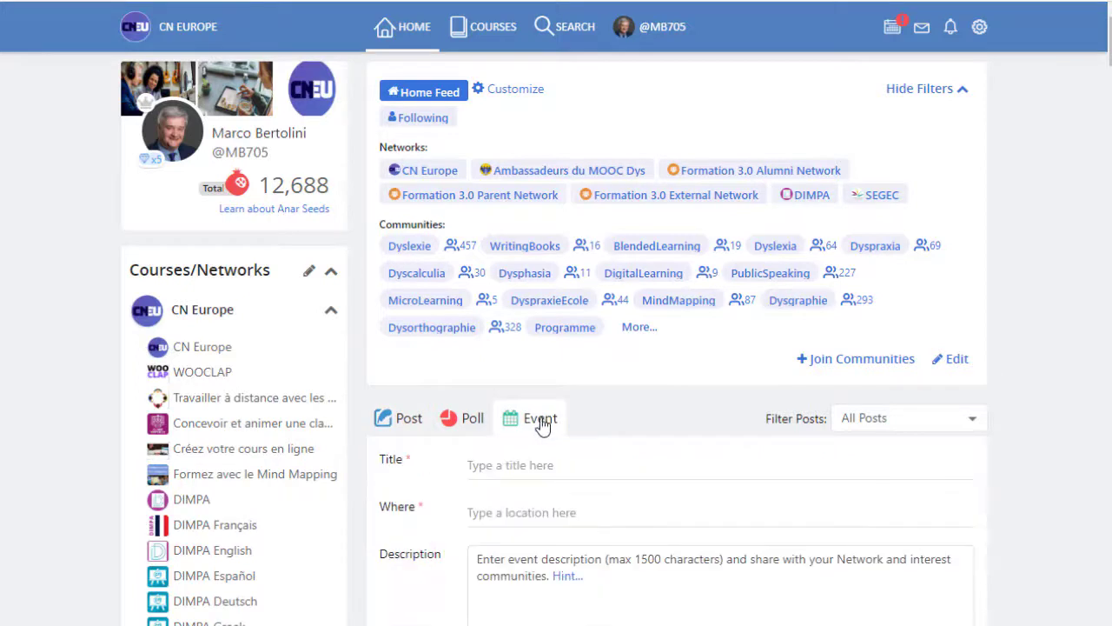
scroll(711, 408, "down", 1)
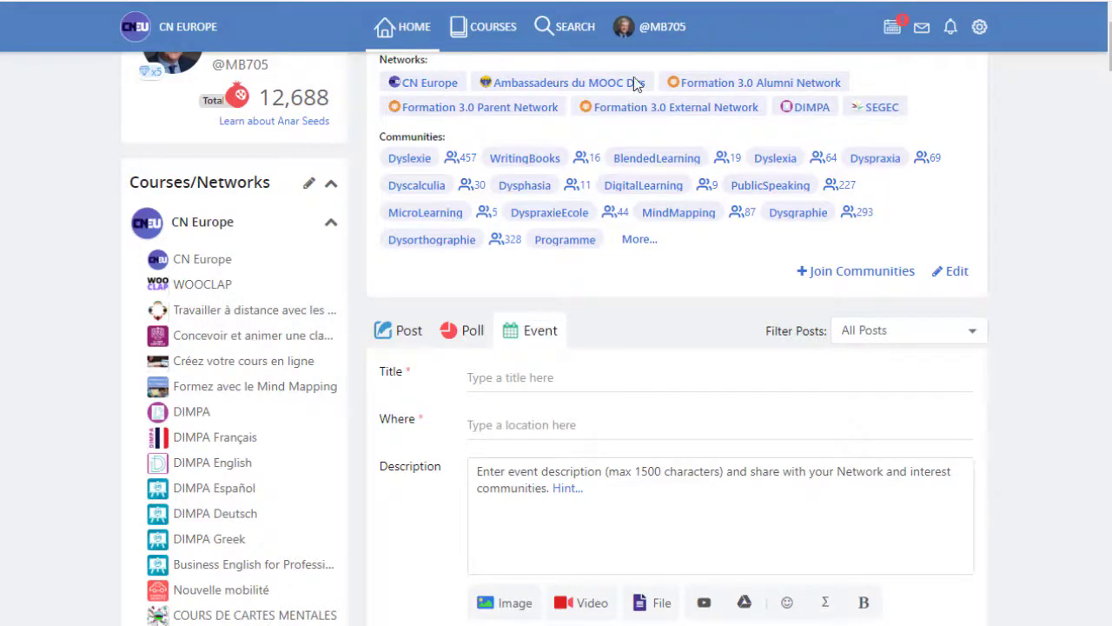
left_click(896, 30)
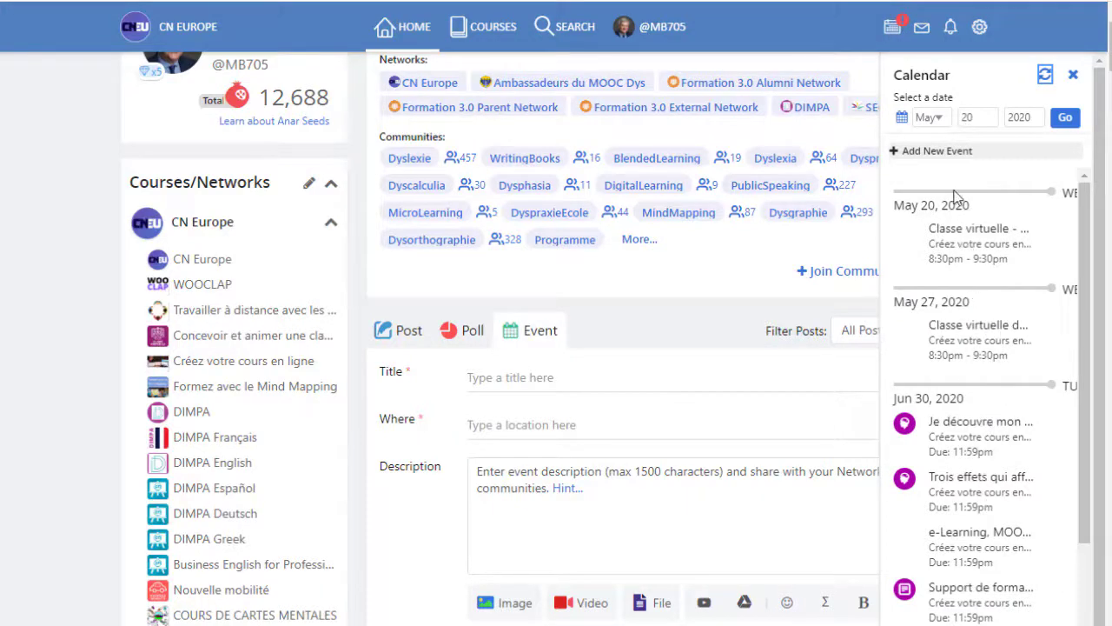
left_click(893, 32)
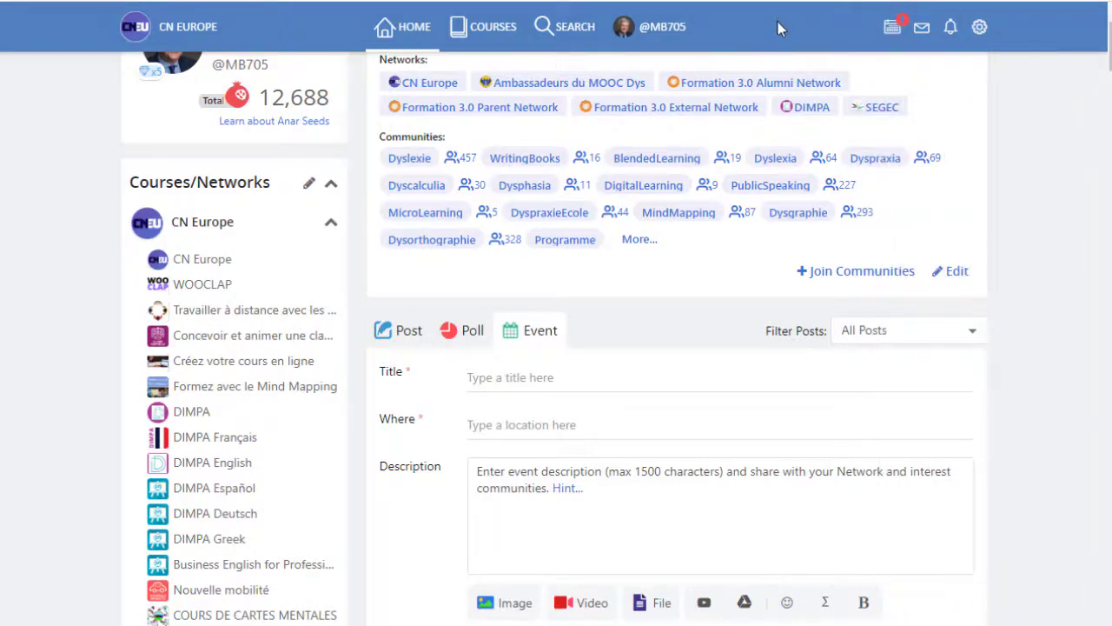
Return to the home feed, view the list of available courses and networks, and open the search.
left_click(184, 29)
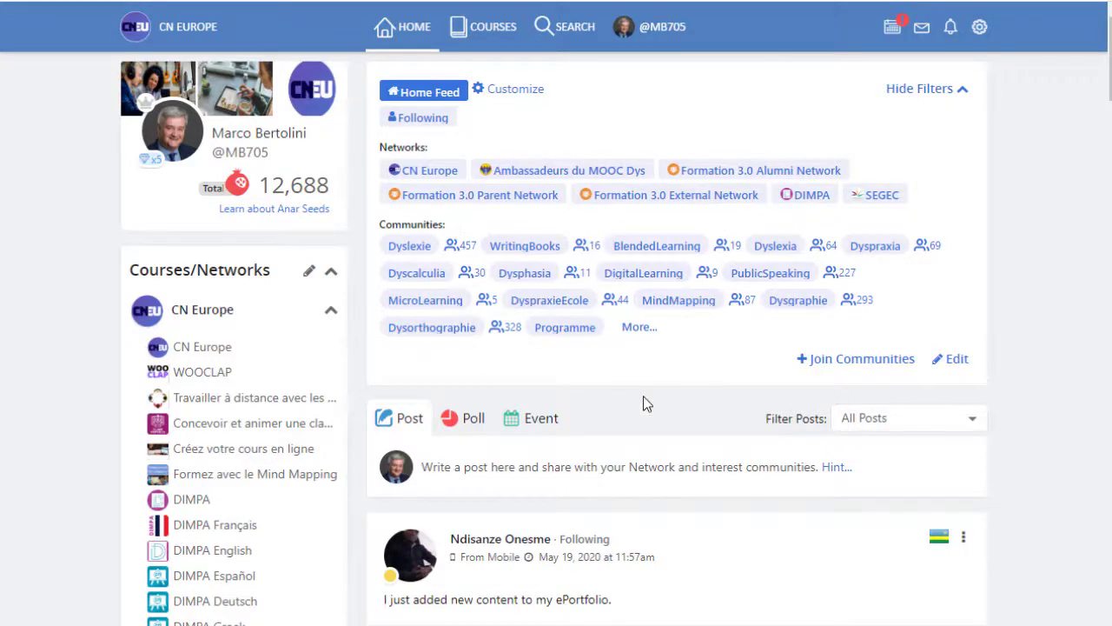
left_click(425, 31)
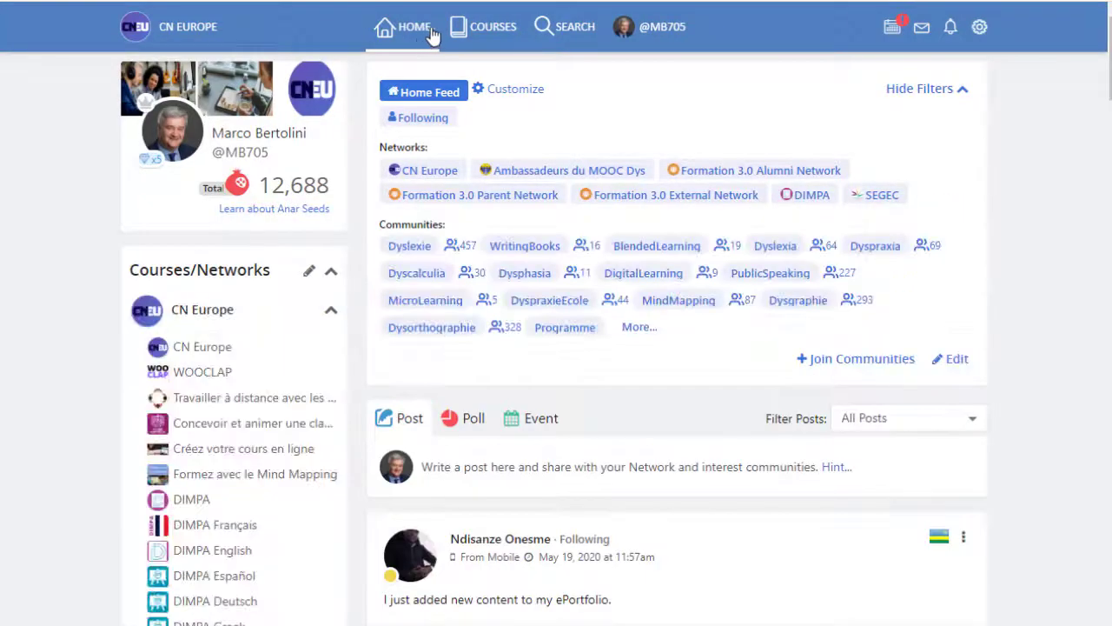
left_click(483, 30)
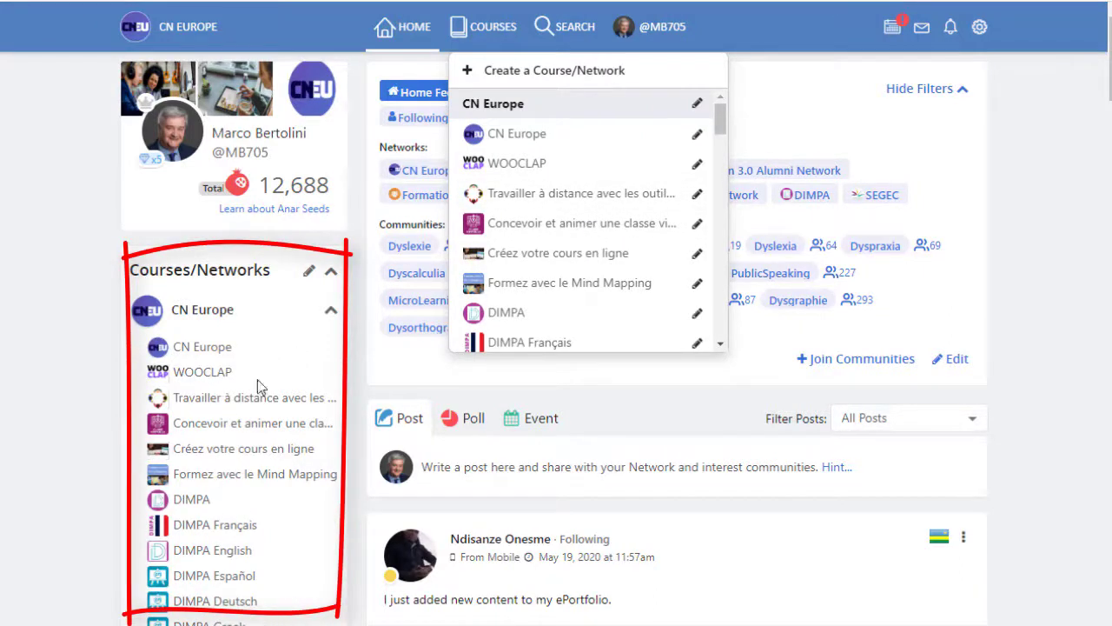
left_click(578, 28)
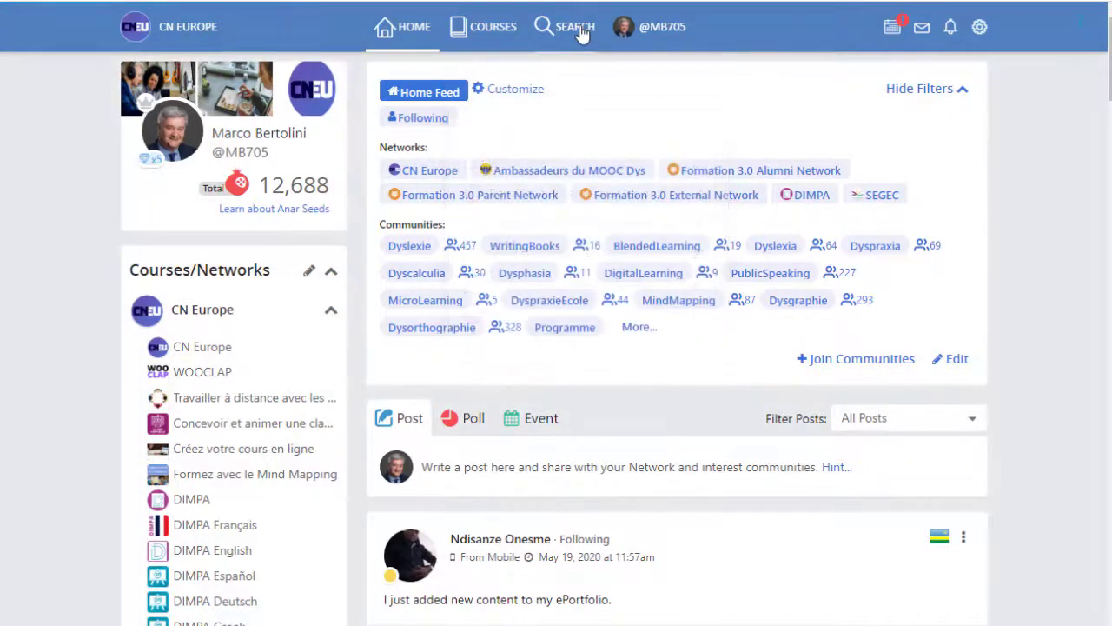
left_click(580, 29)
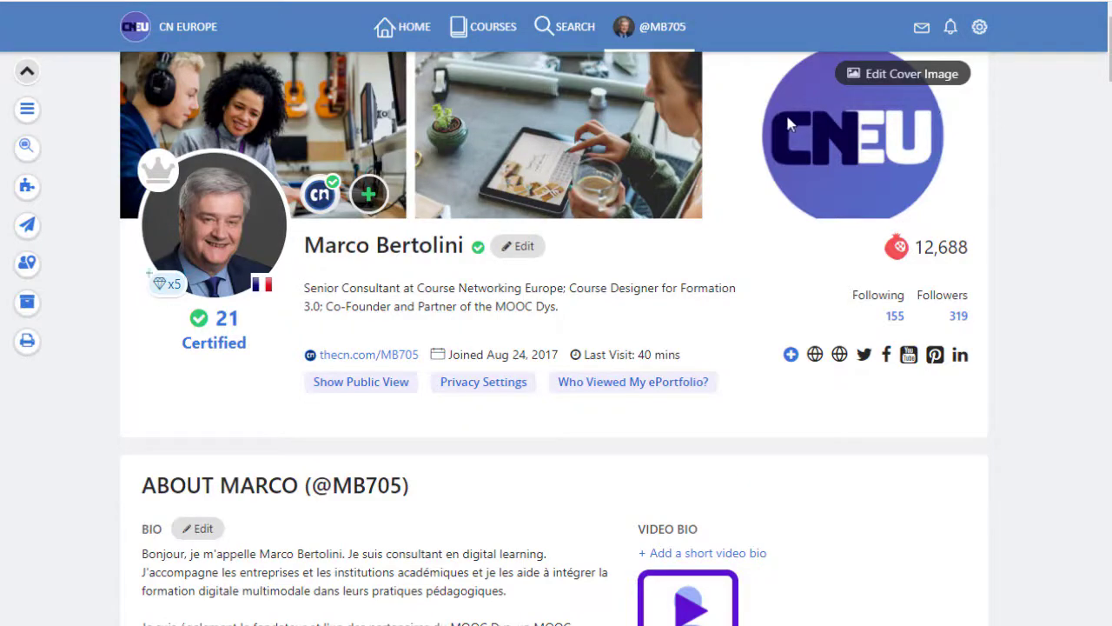
Review the profile's ePortfolio from the bio through the testimonials and skills to the conferences section.
scroll(787, 124, "down", 3)
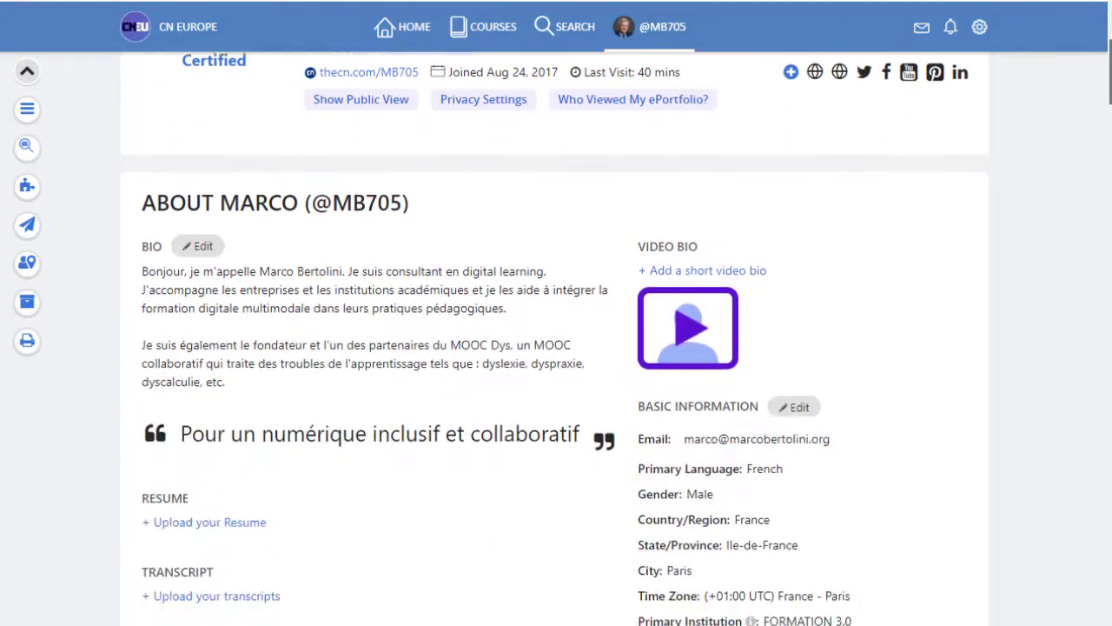
scroll(554, 337, "down", 10)
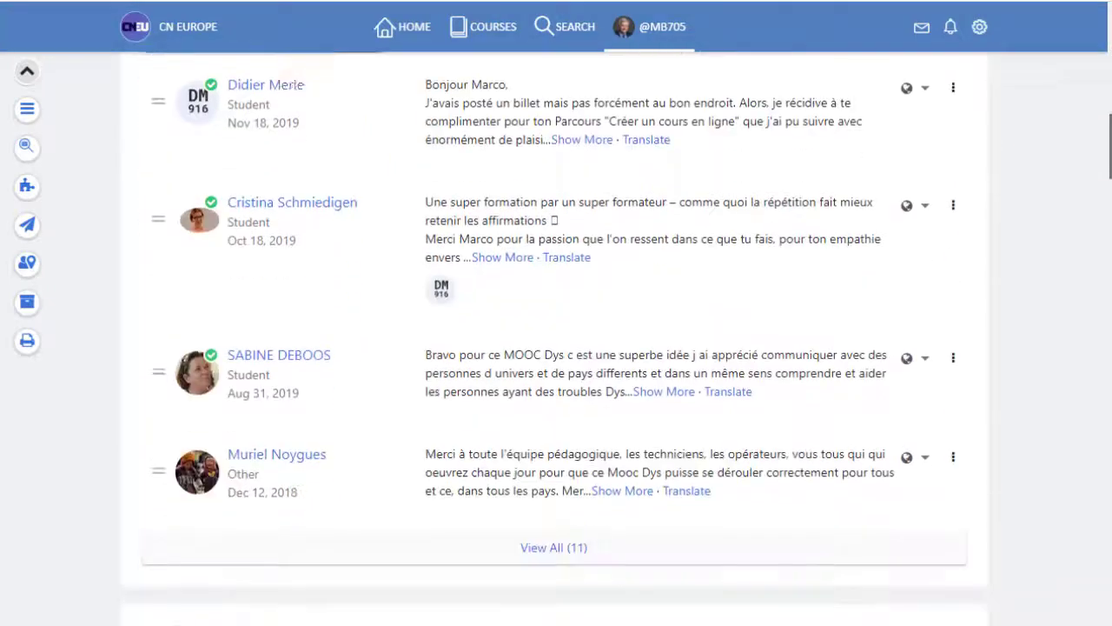
scroll(554, 334, "down", 11)
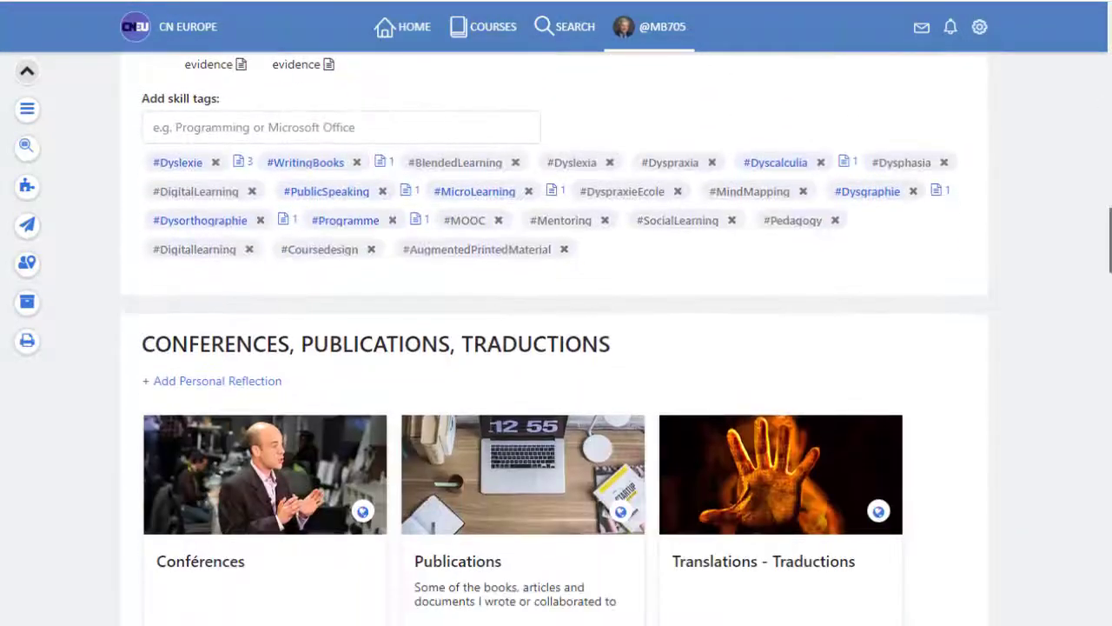
scroll(554, 339, "down", 14)
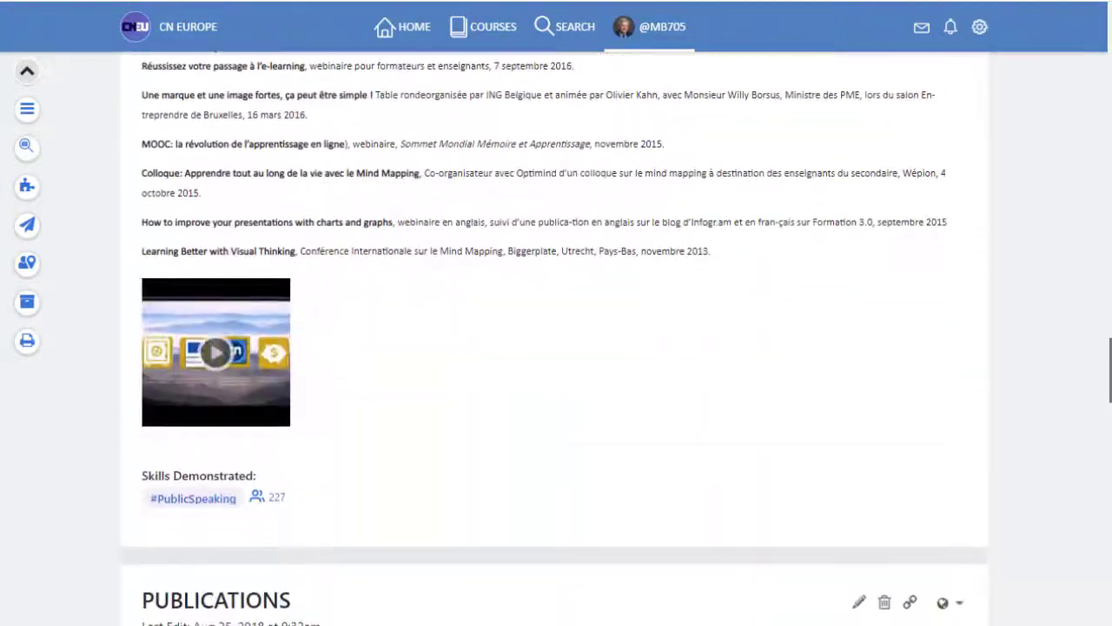
scroll(555, 339, "up", 15)
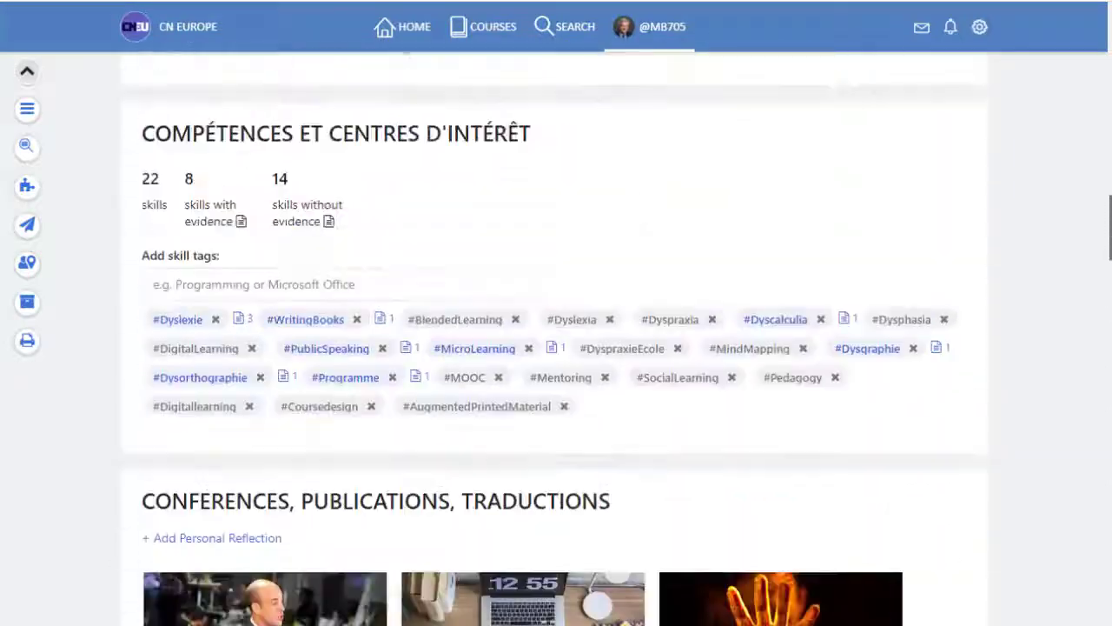
scroll(555, 339, "up", 20)
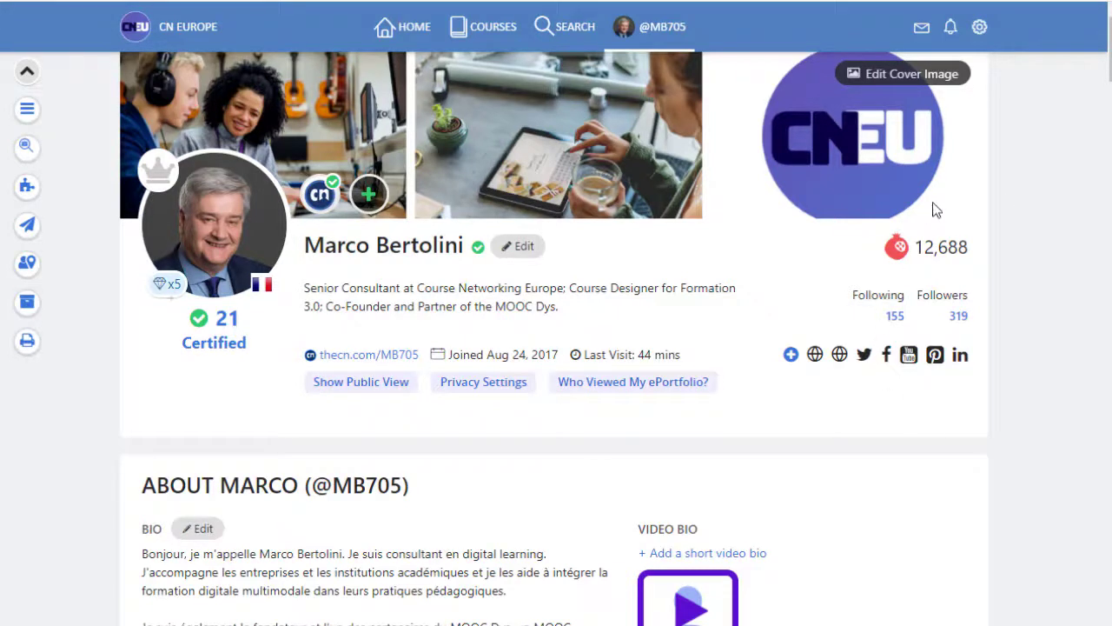
Check the recent emails, the notifications and the list of new followers.
left_click(922, 29)
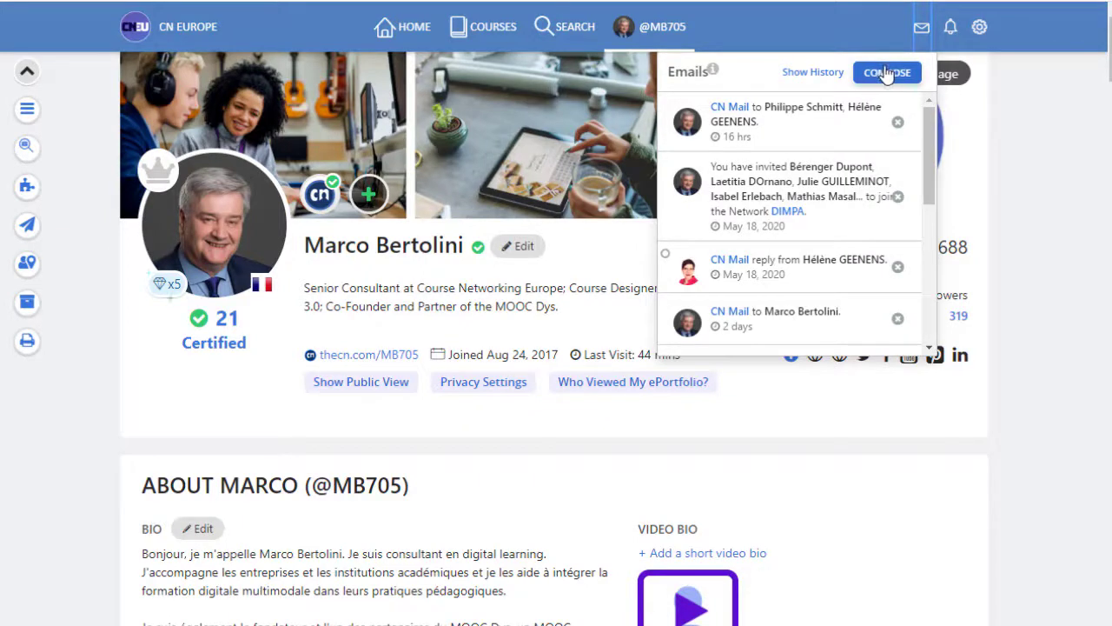
left_click(951, 30)
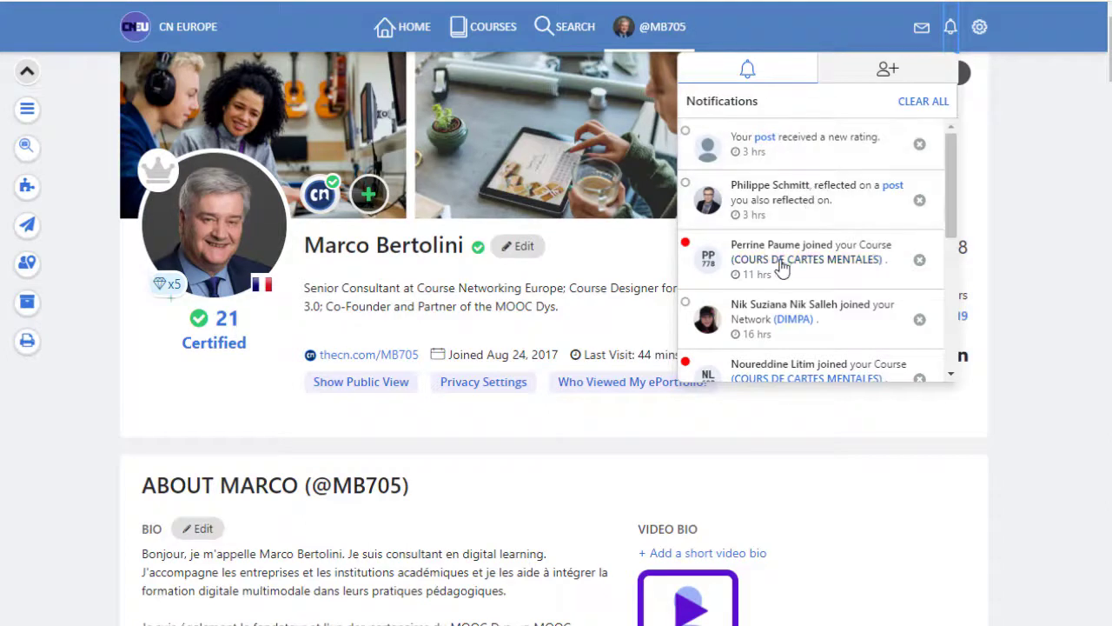
left_click(888, 77)
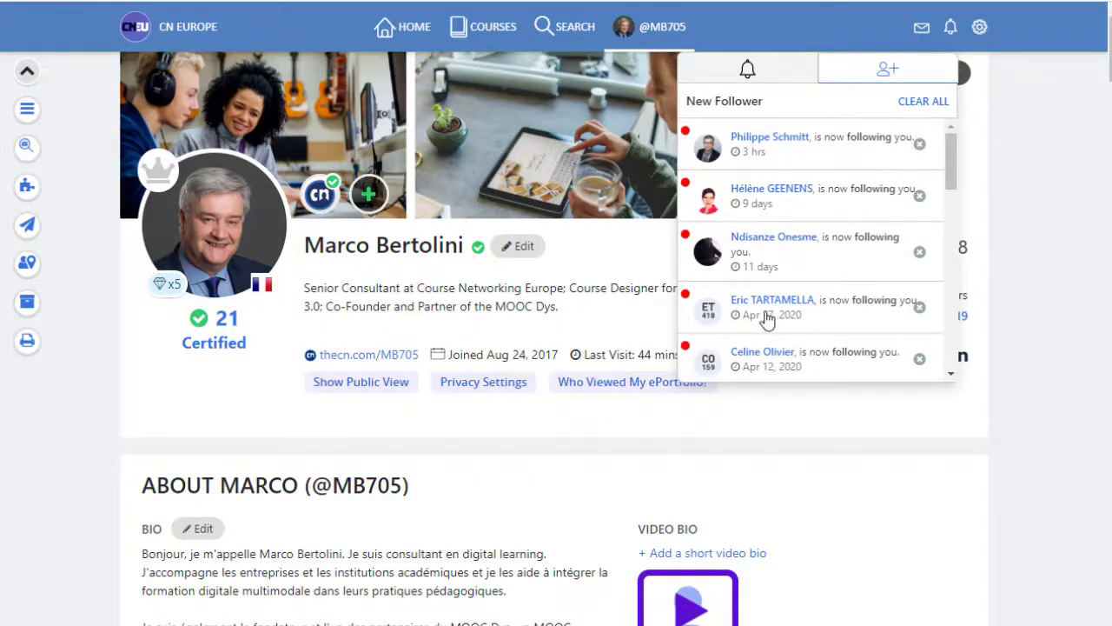
left_click(1033, 174)
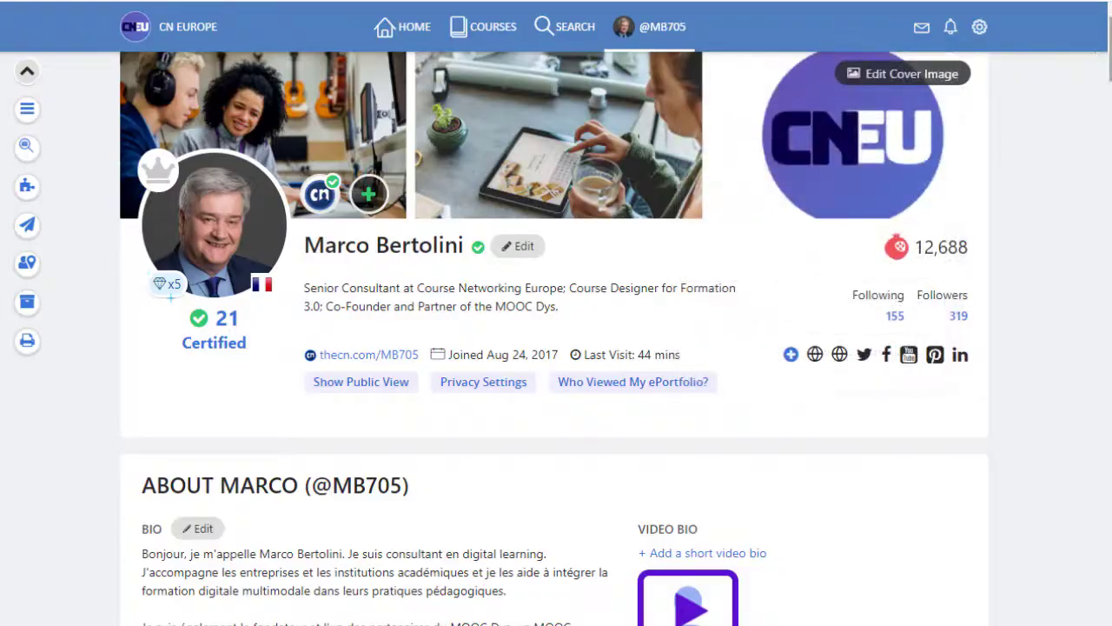
Examine the ePortfolio's publications, translations, CN posts, expertise and social engagements sections.
scroll(556, 339, "down", 20)
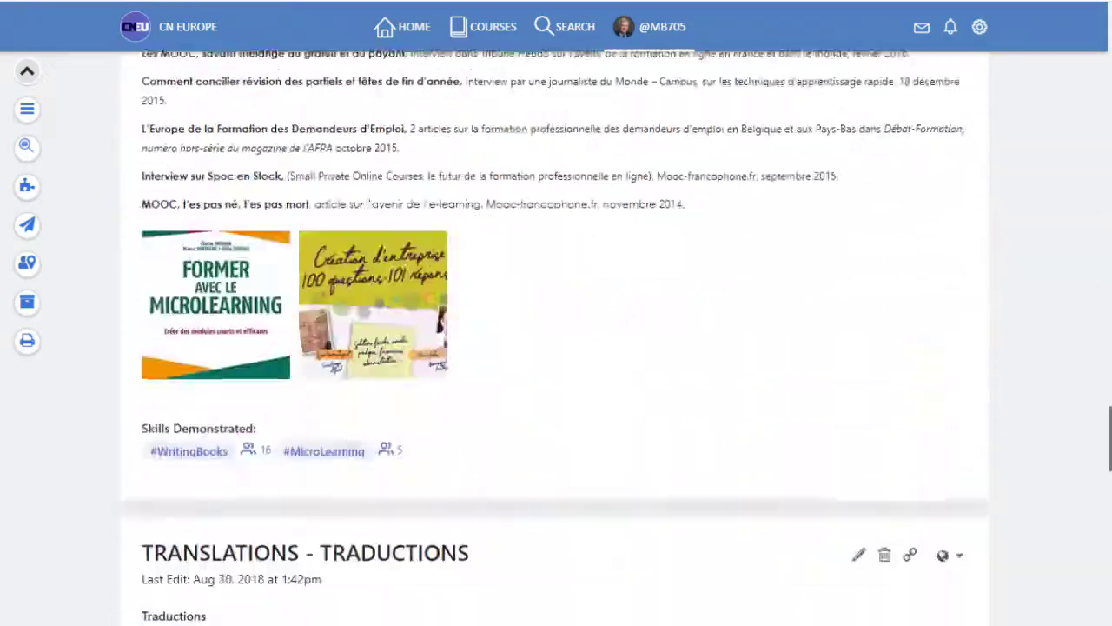
scroll(556, 339, "down", 20)
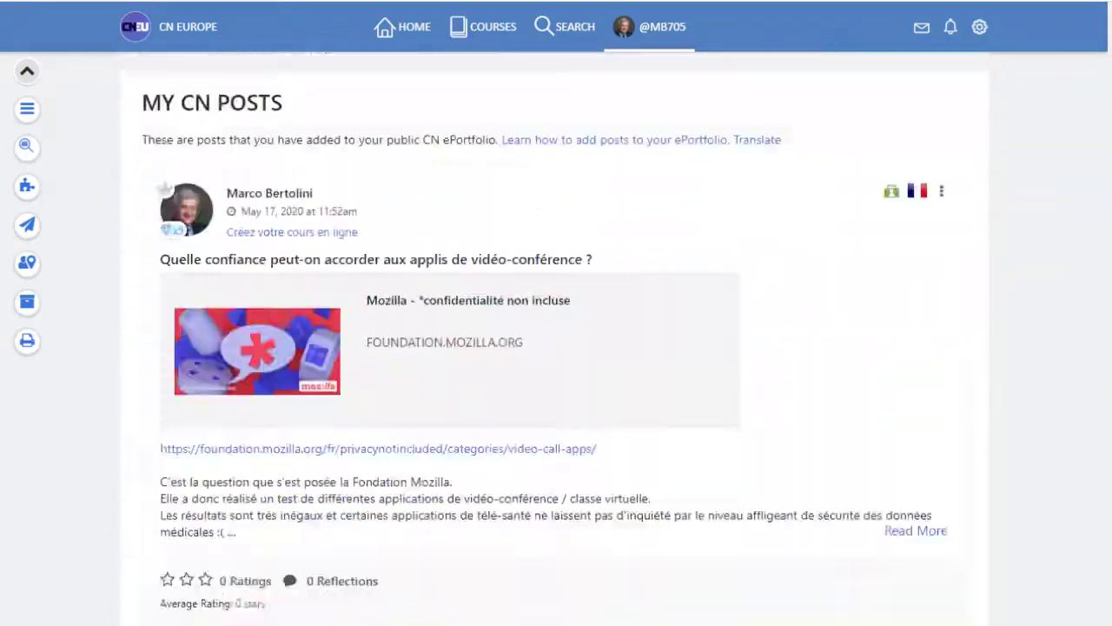
scroll(800, 399, "down", 10)
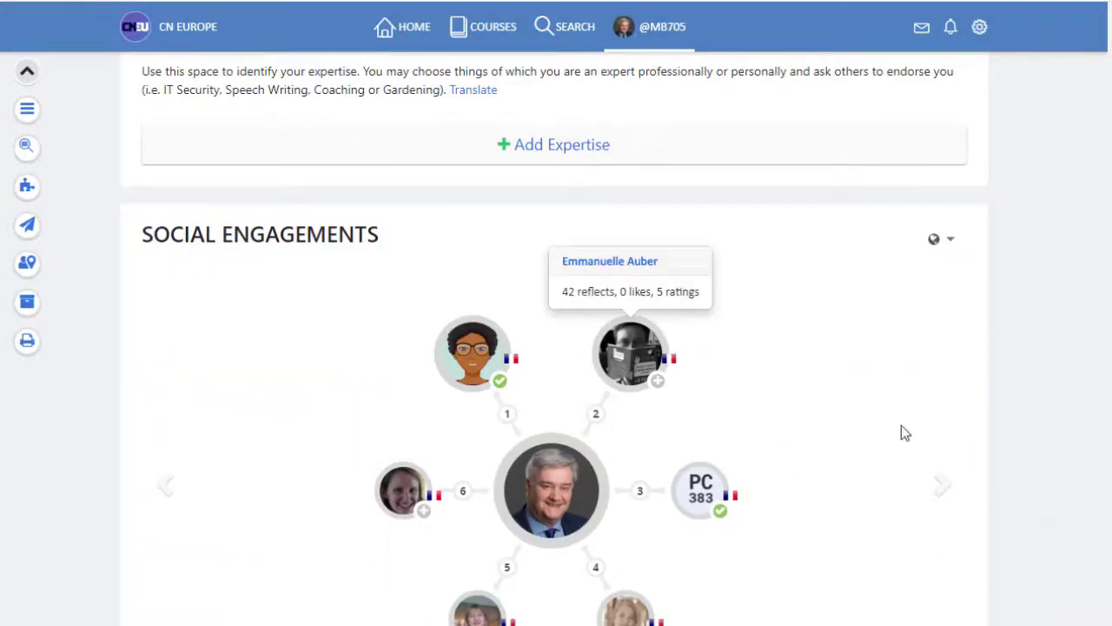
left_click_drag(1105, 487, 1106, 33)
Change the interface language to Français in the account's language settings.
left_click(984, 32)
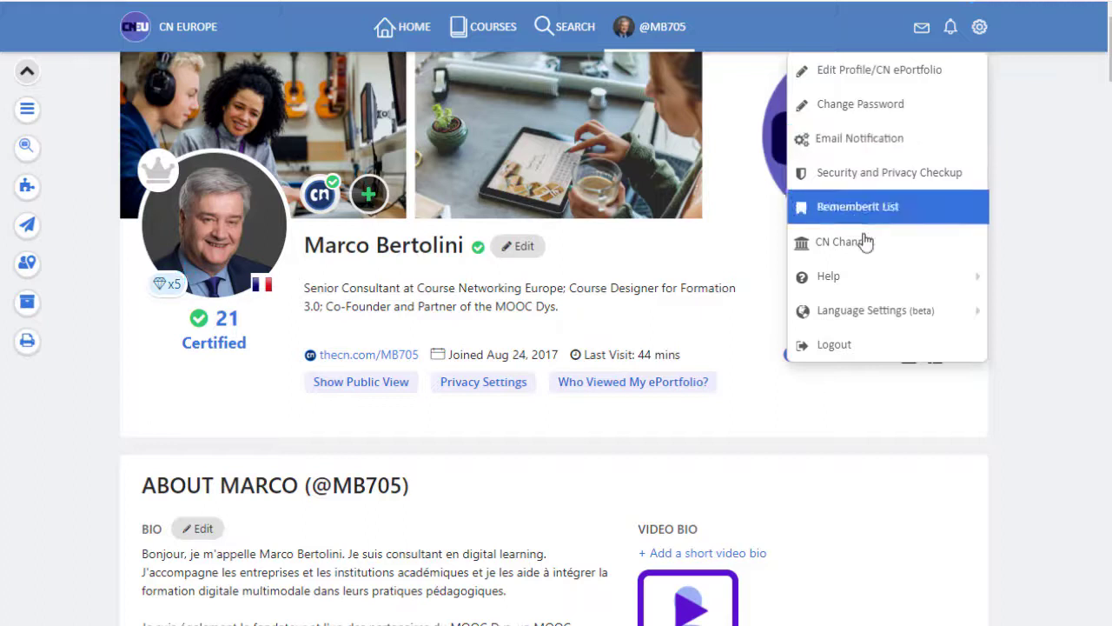
mouse_move(871, 277)
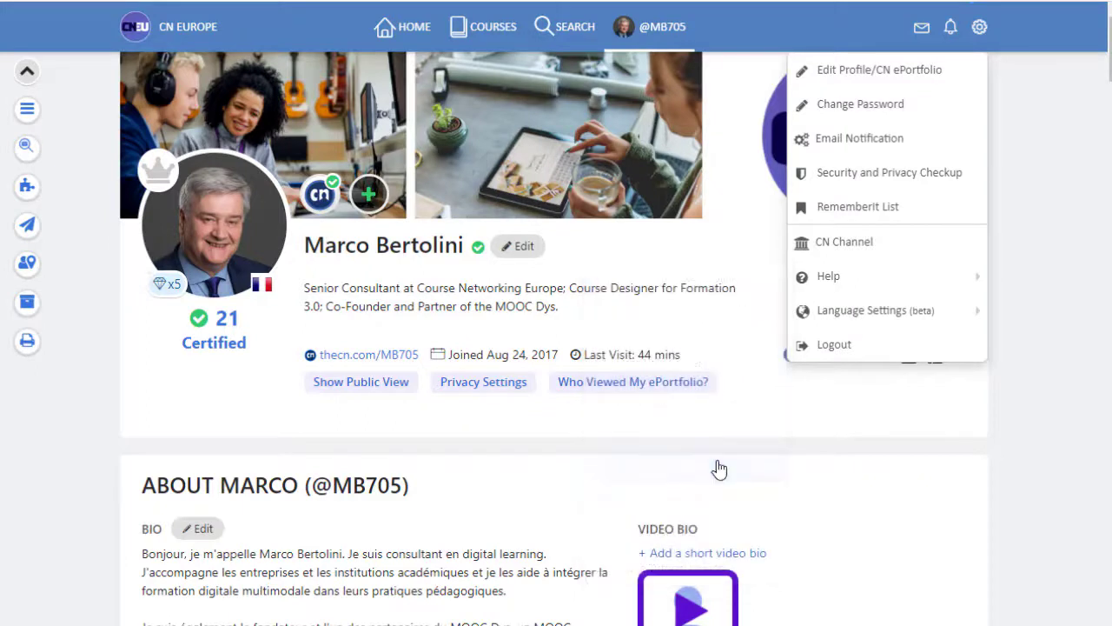
mouse_move(845, 311)
mouse_move(894, 313)
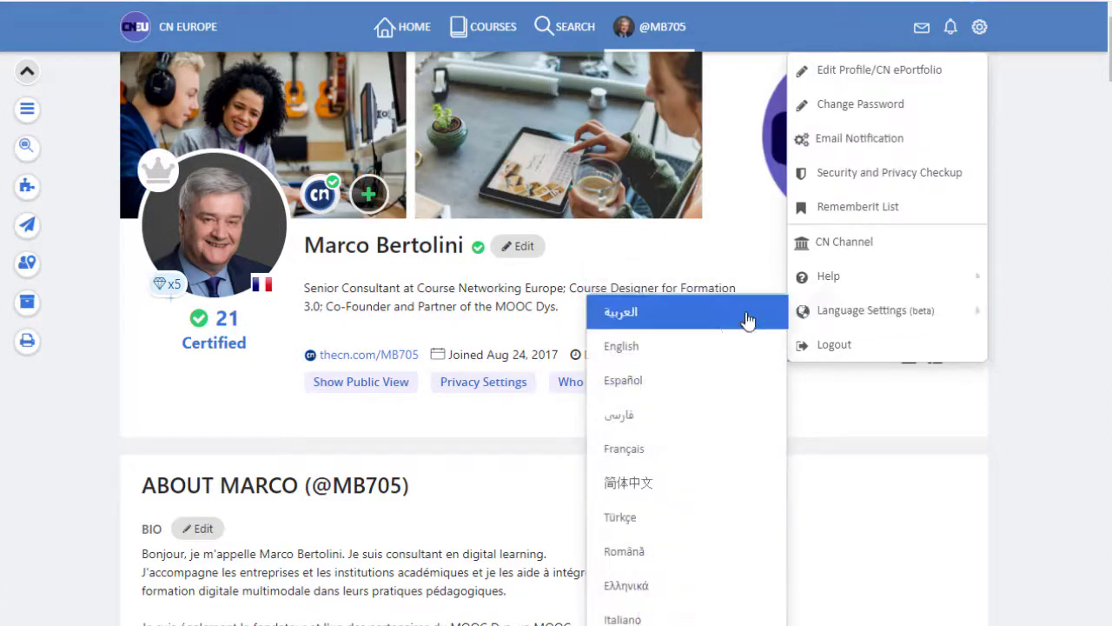
left_click(679, 454)
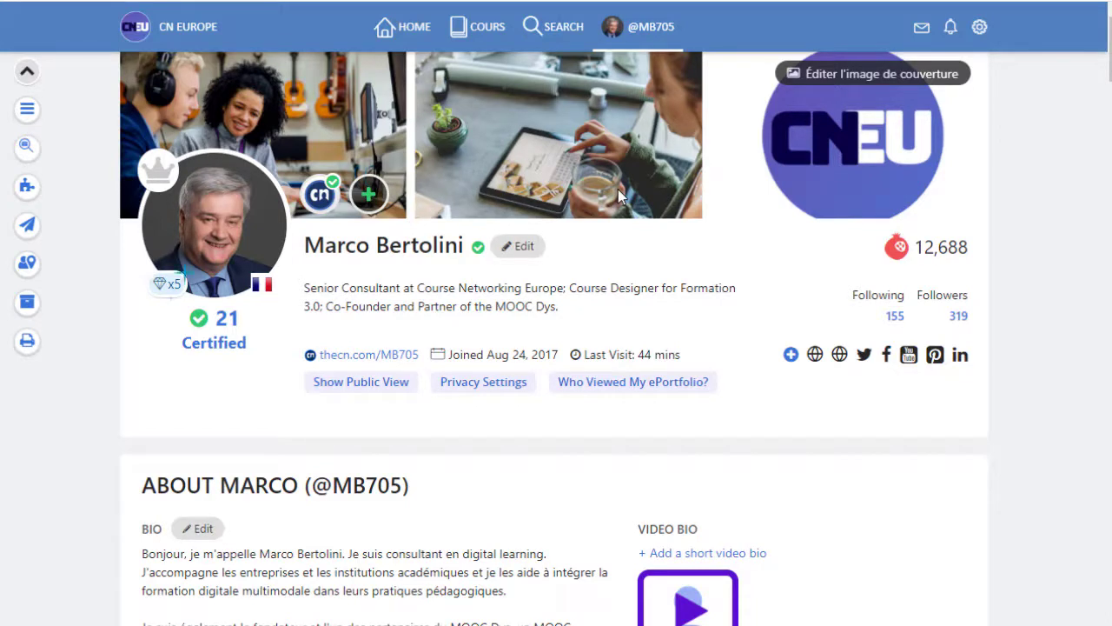
Review the home feed and course list in the French interface, and open the profile's ePortfolio.
left_click(190, 32)
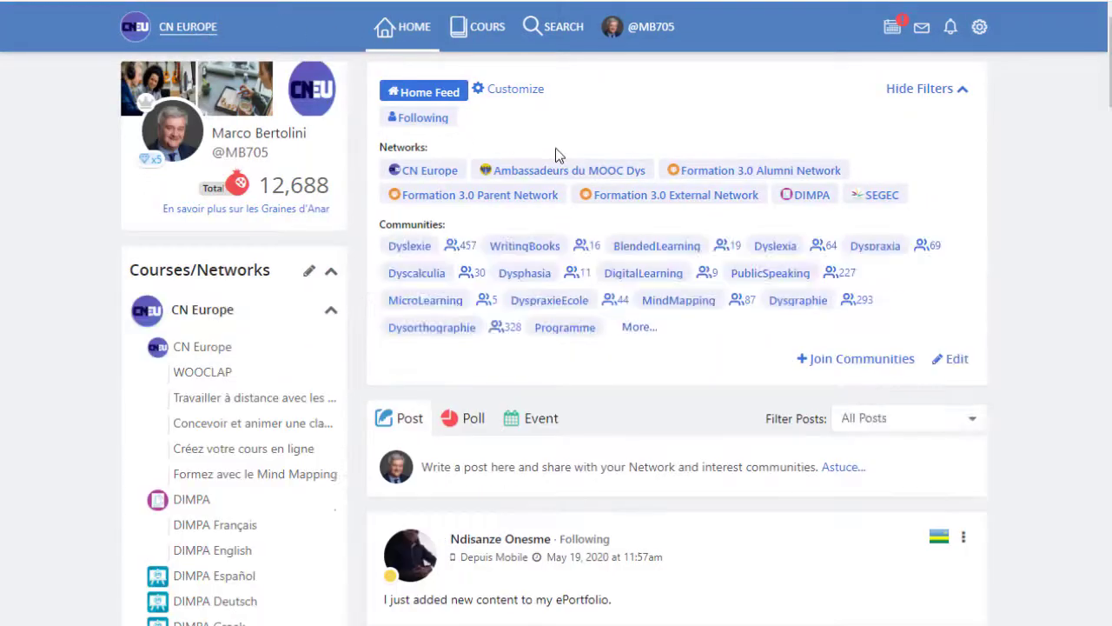
left_click(493, 32)
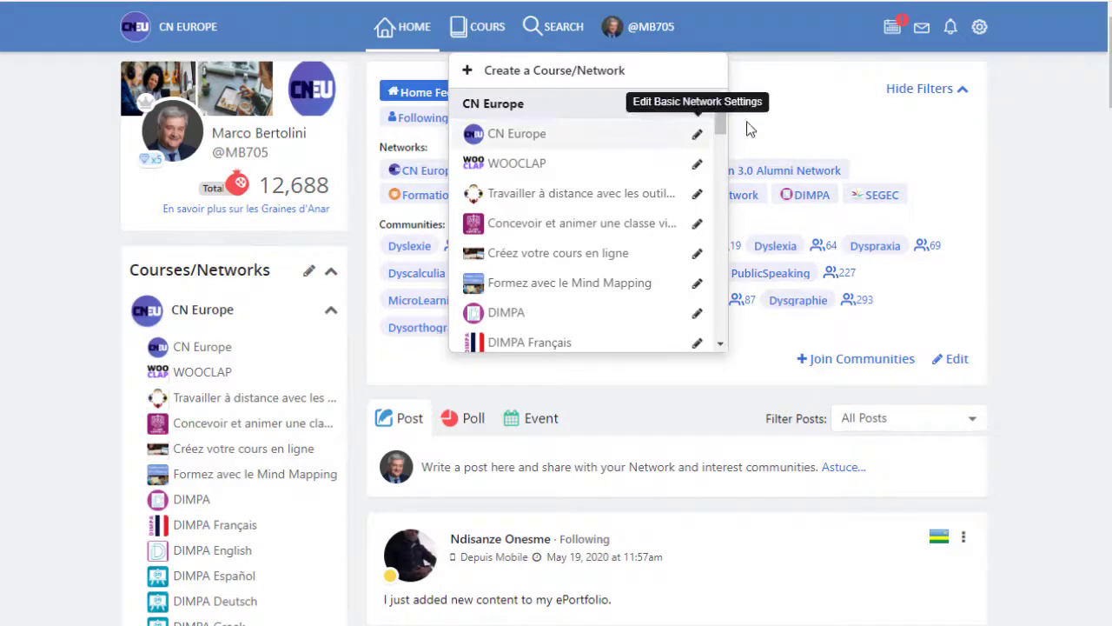
left_click(777, 93)
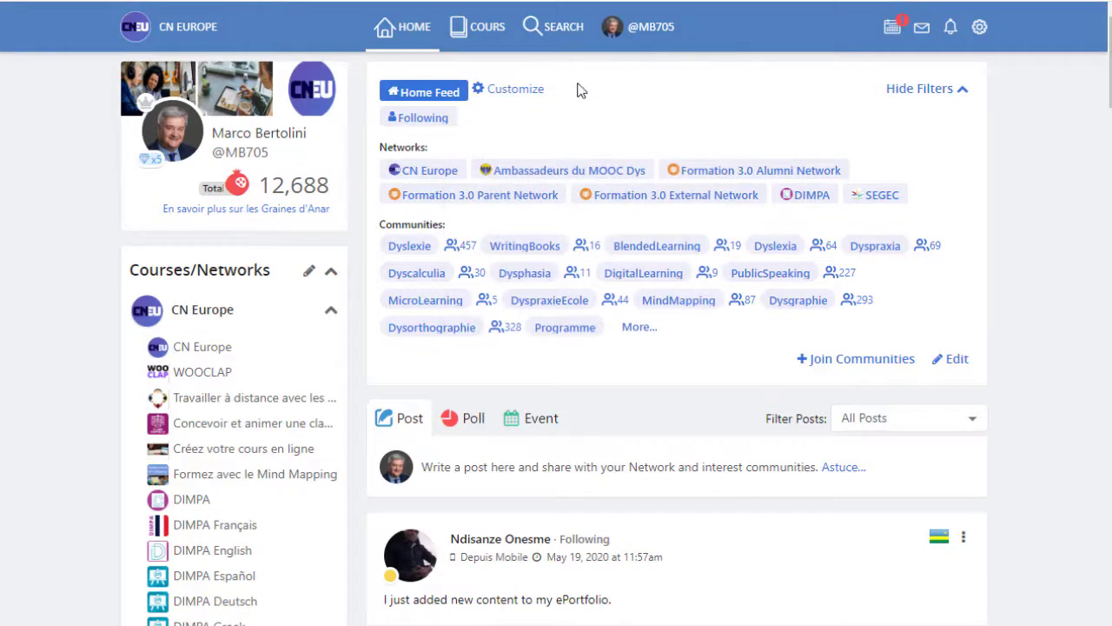
left_click(650, 28)
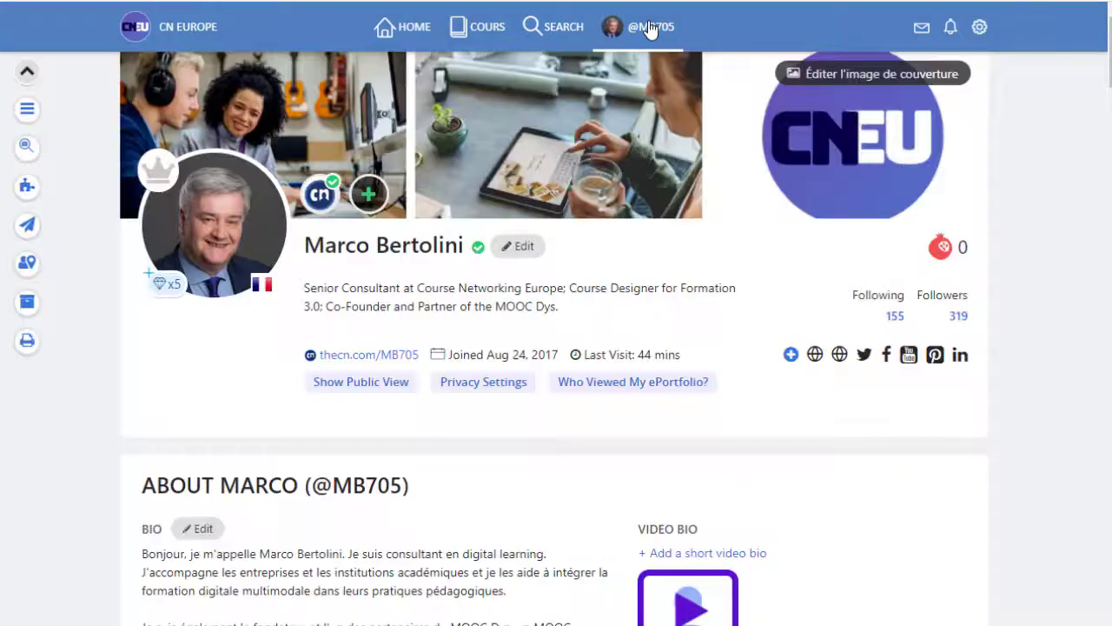